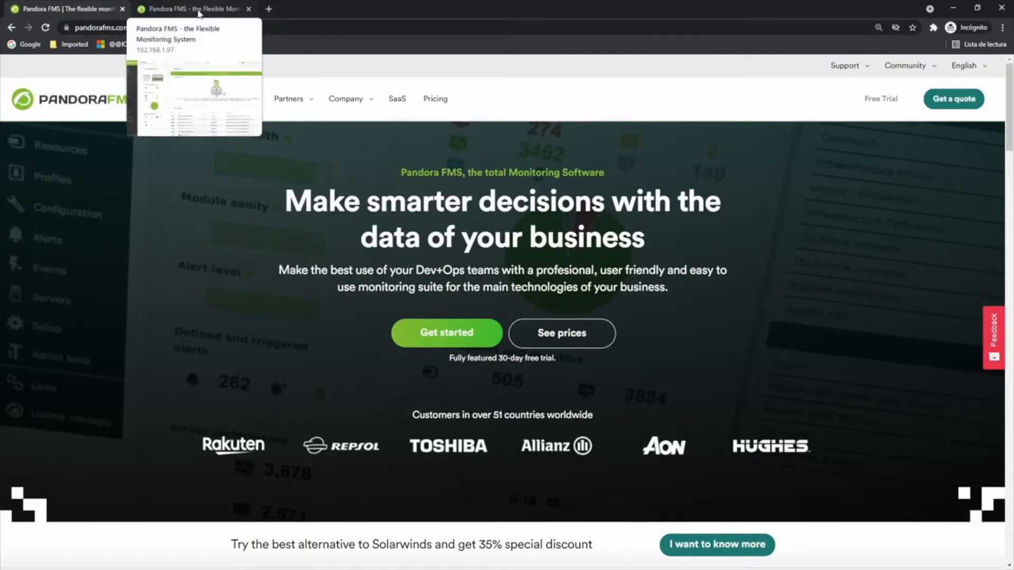
Switch to the Pandora FMS console and open the main view of the DESKTOP-S8NLVR0 agent from the agent list.
click(199, 10)
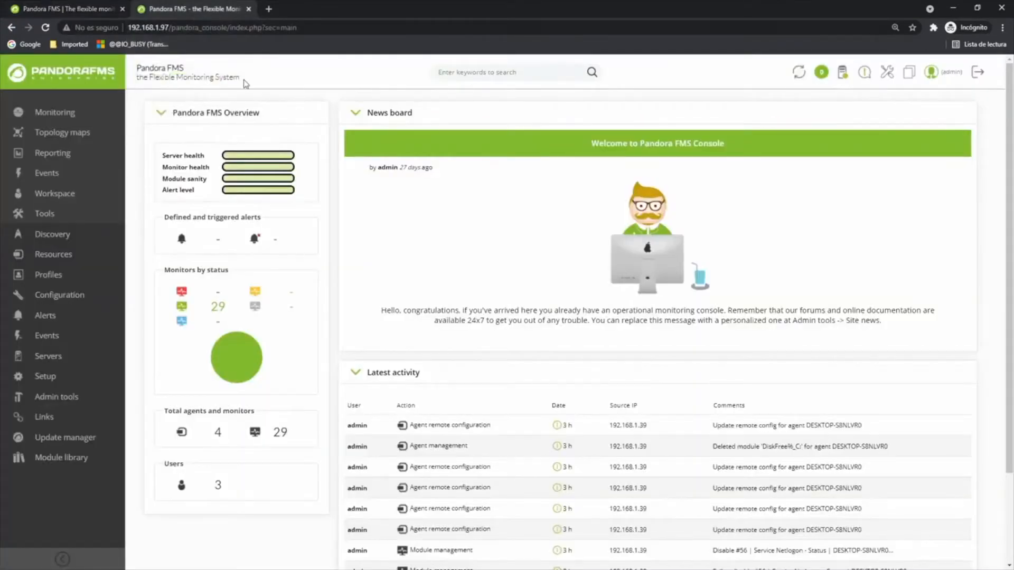
click(219, 434)
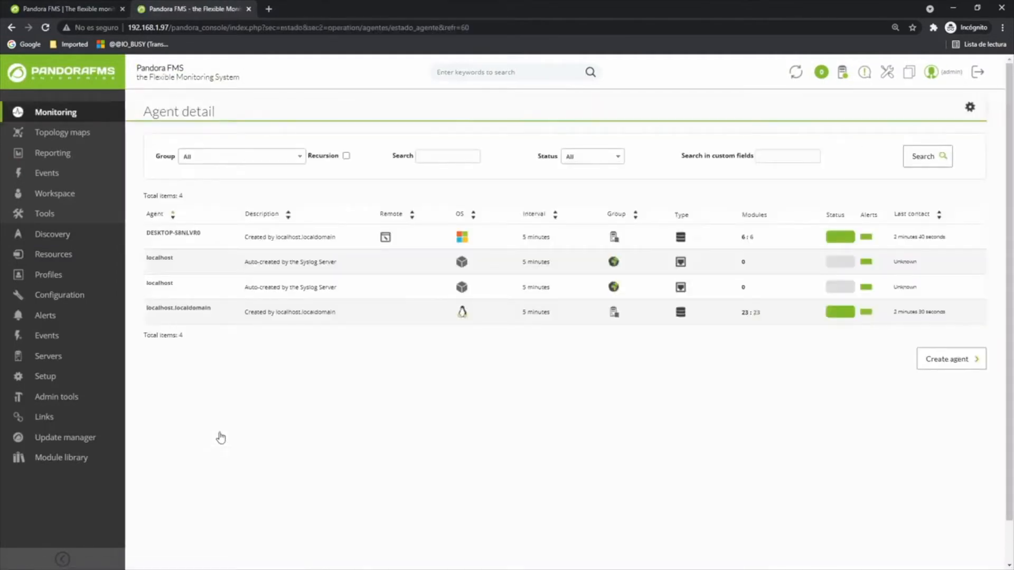
mouse_move(161, 246)
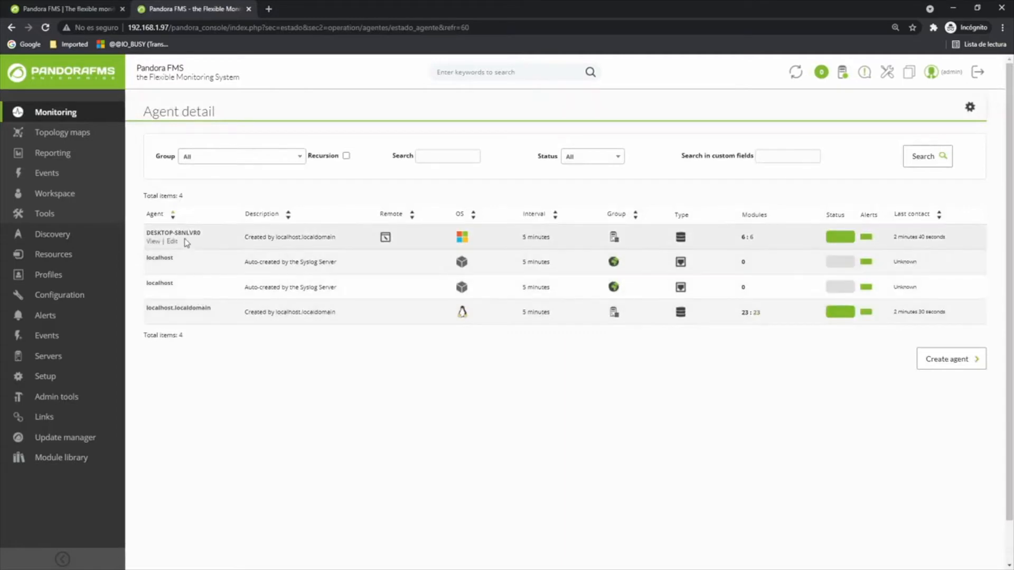
click(157, 244)
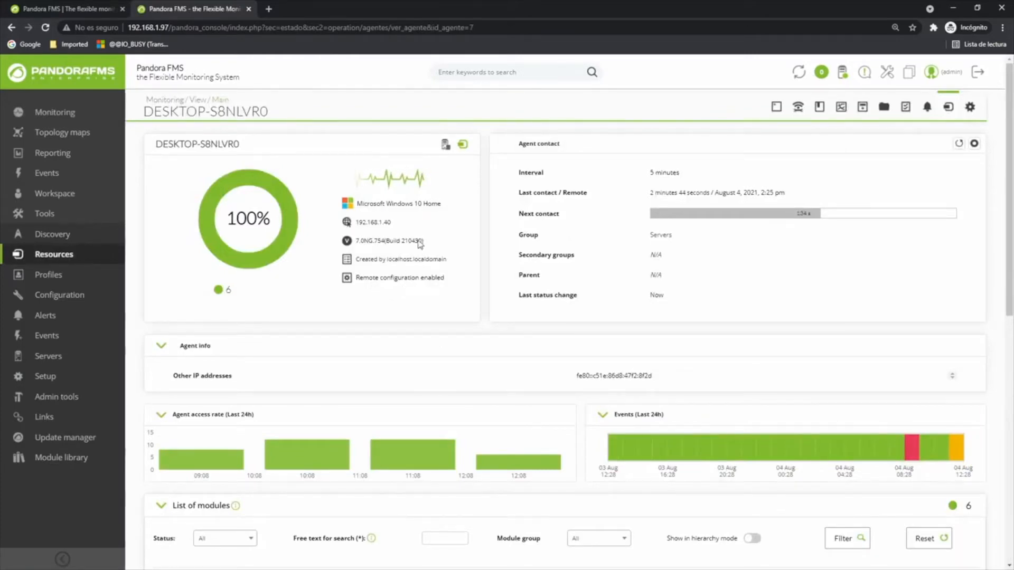
Check the operating system and agent version in the DESKTOP-S8NLVR0 summary.
drag(355, 240, 414, 241)
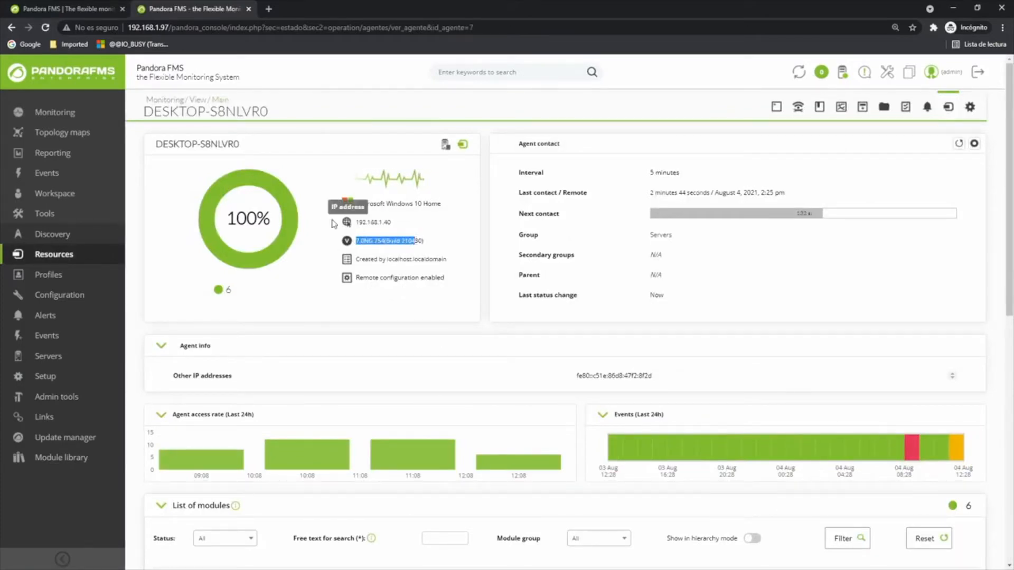
drag(358, 204, 435, 203)
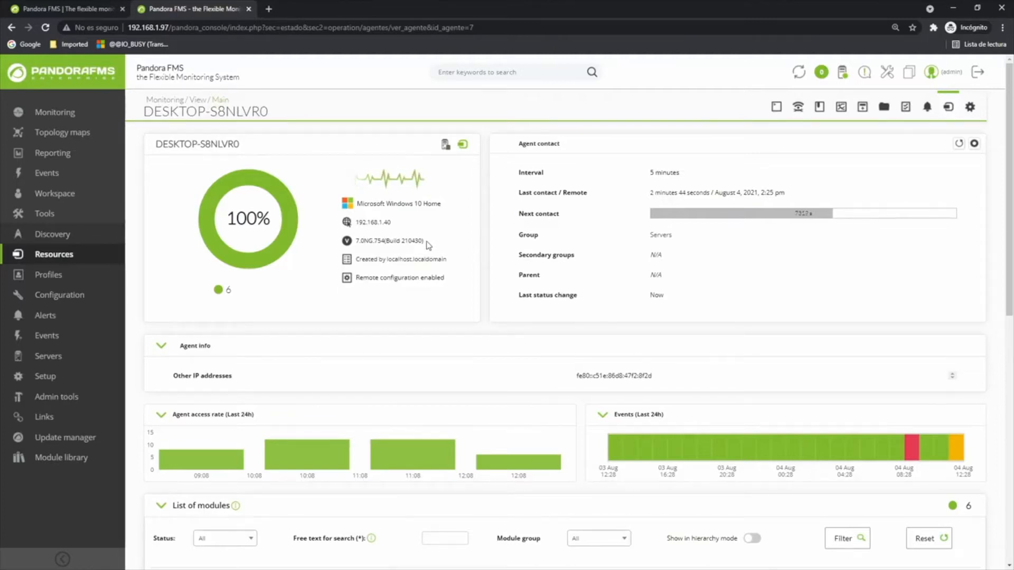
drag(425, 242, 425, 204)
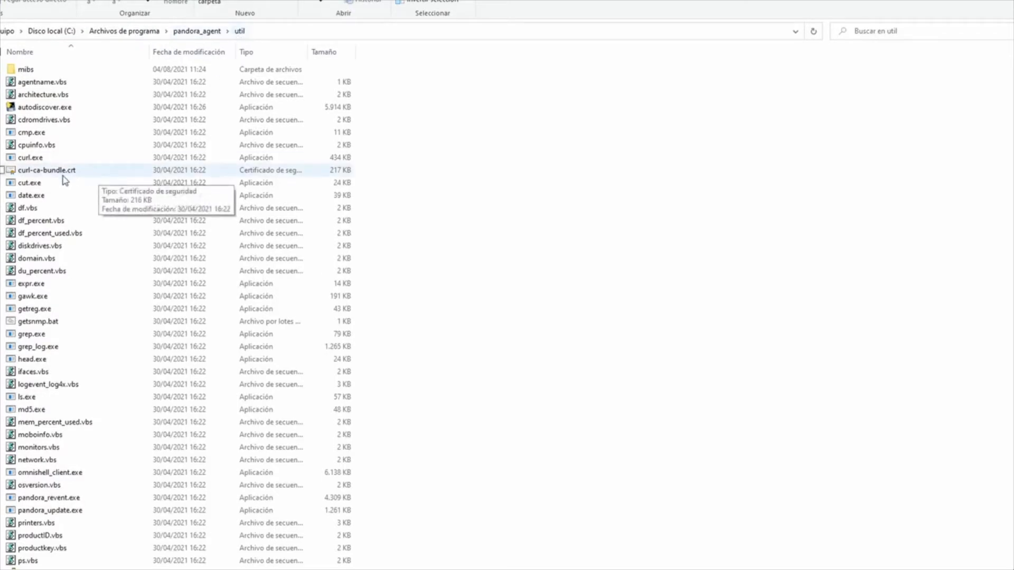
Switch to the file explorer and locate the df_percent.vbs and df_percent_used.vbs scripts in the pandora_agent util folder.
click(44, 234)
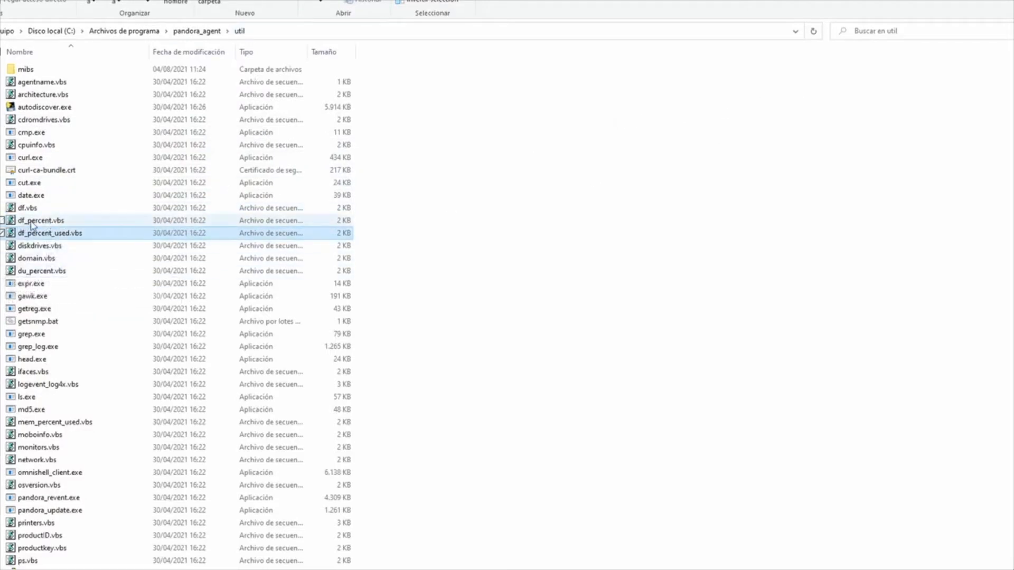
click(53, 224)
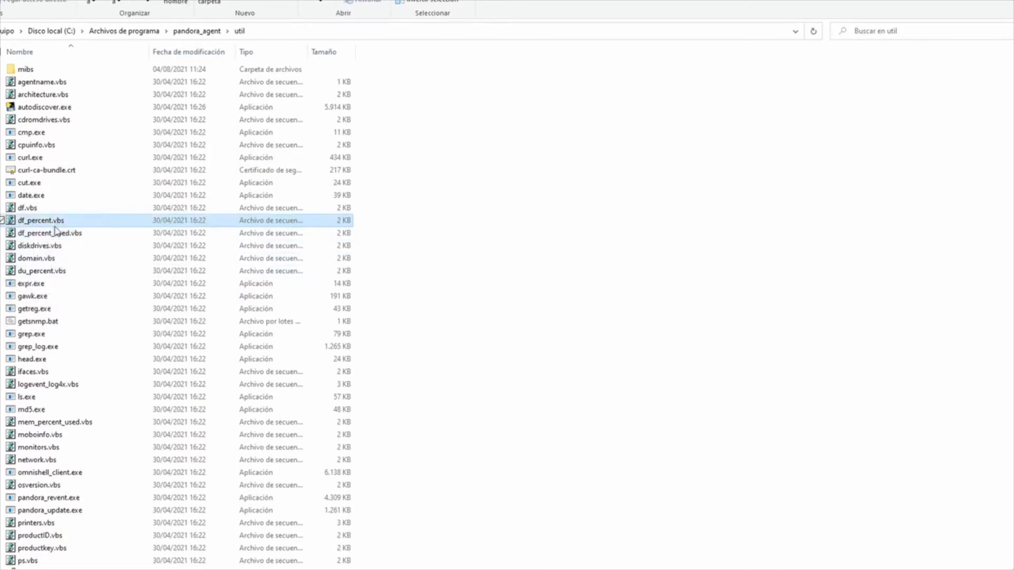
click(55, 235)
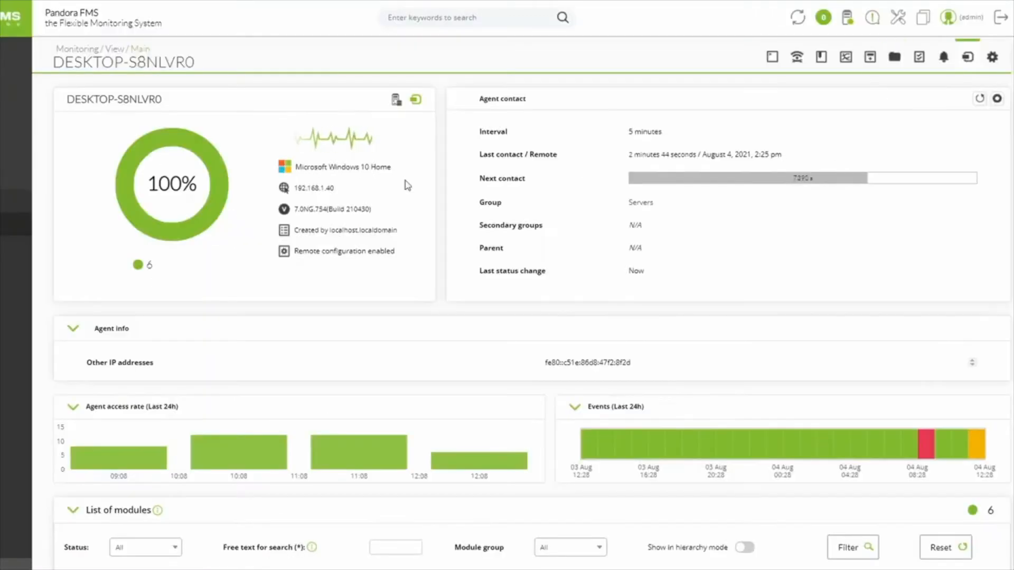
Open the plugin management page of the DESKTOP-S8NLVR0 agent in the Pandora FMS console.
click(993, 58)
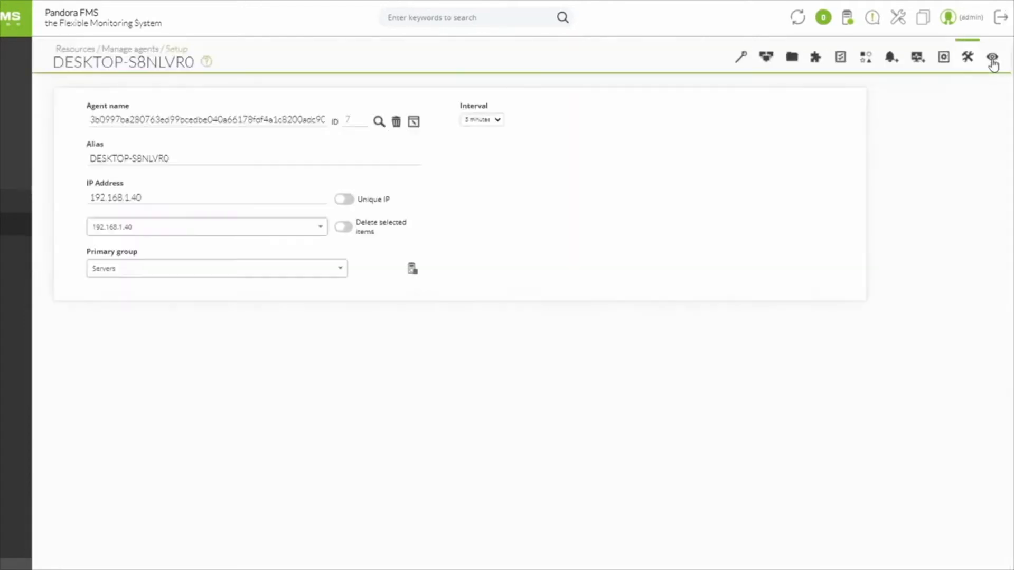
click(816, 59)
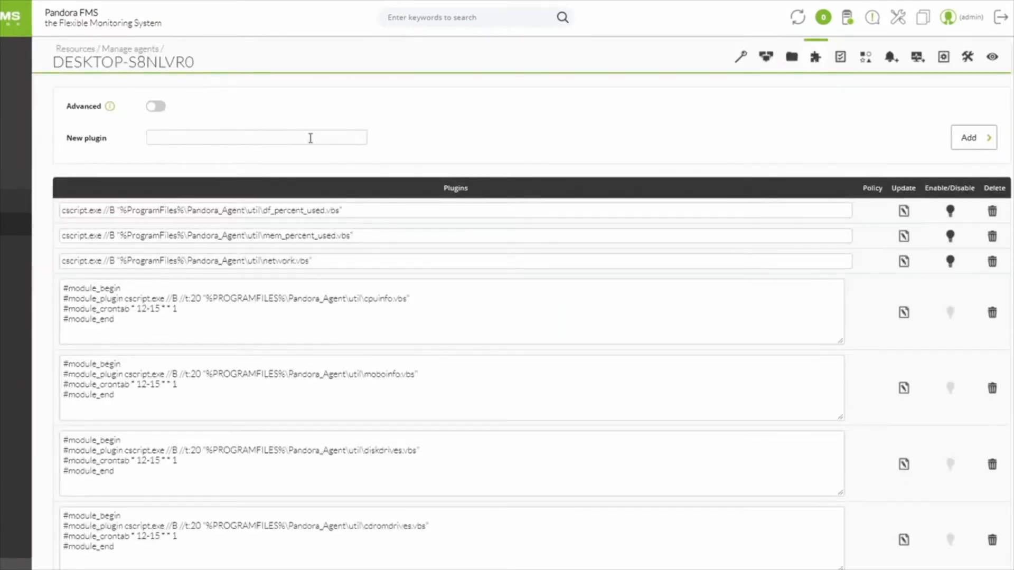
click(204, 143)
Copy the existing df_percent_used.vbs plugin command into the New plugin field.
click(349, 212)
drag(349, 212, 61, 215)
key(ctrl+c)
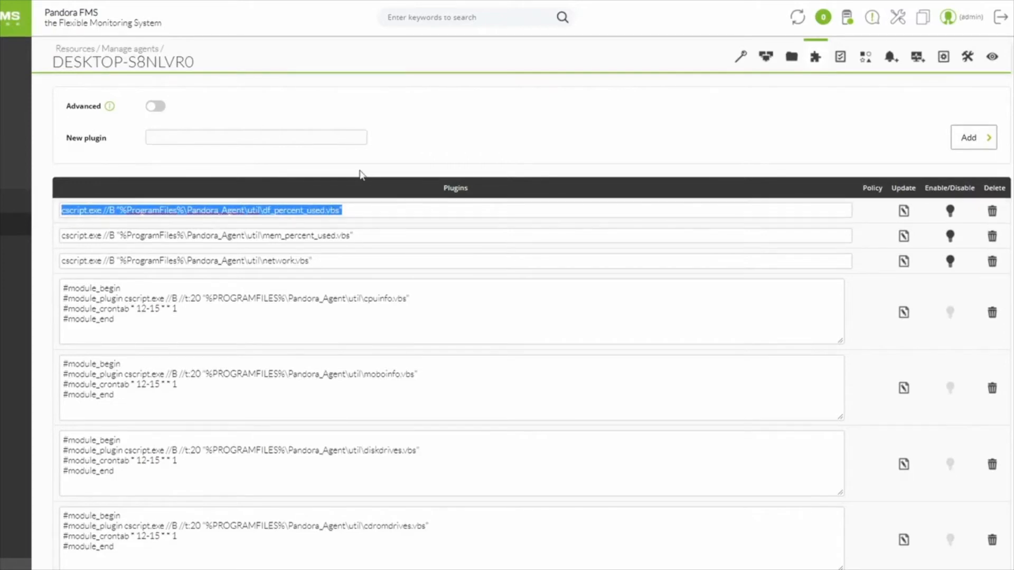
click(319, 139)
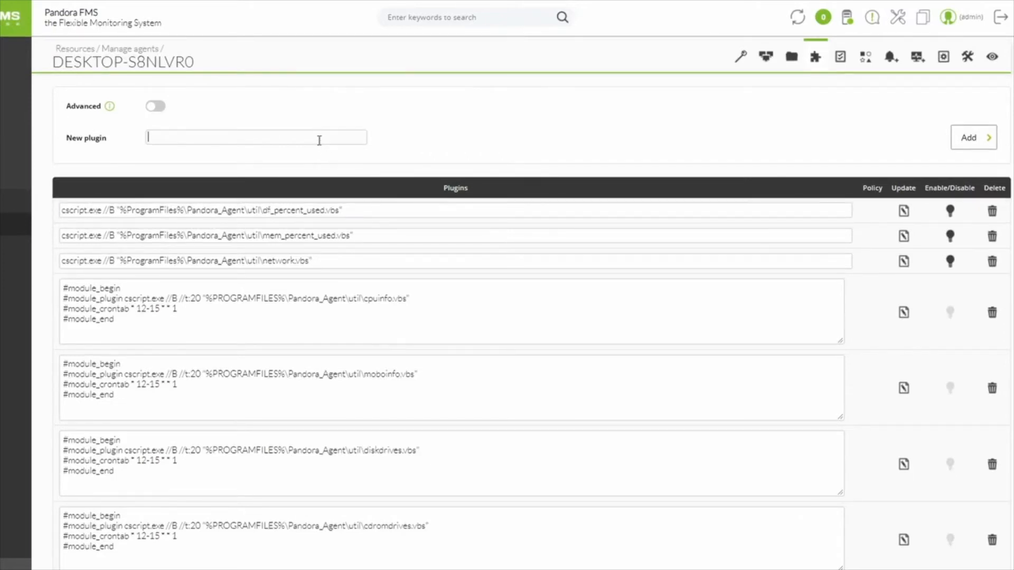
key(ctrl+v)
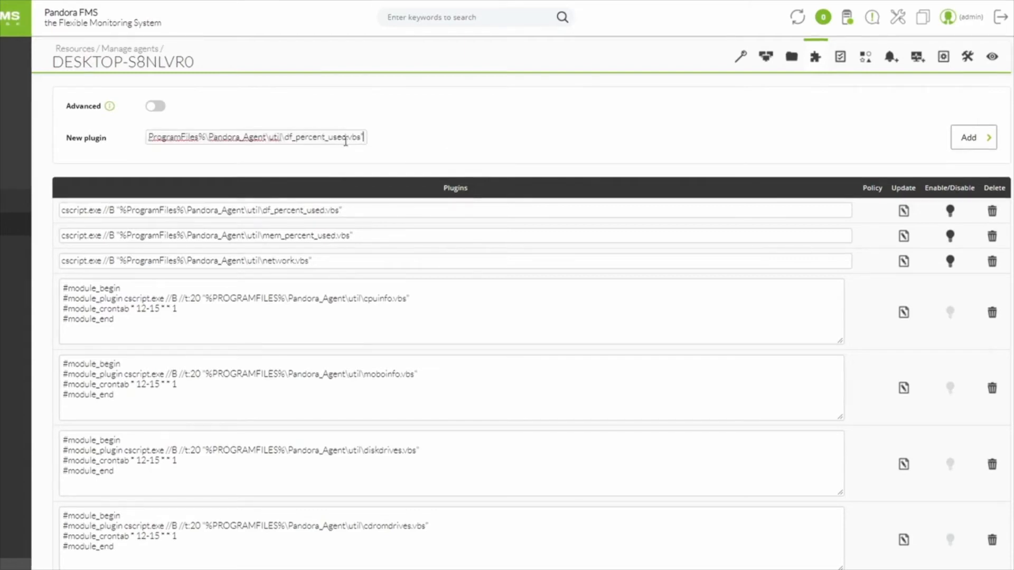
Change the script name in the new plugin command to df_percent.vbs and add the plugin to the agent.
drag(347, 139, 326, 140)
key(BackSpace)
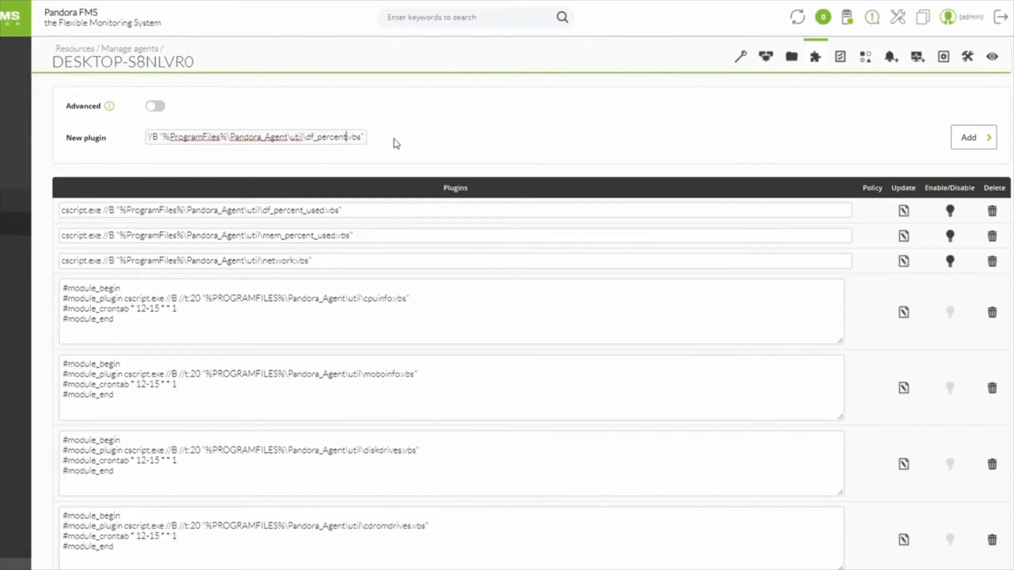
click(965, 139)
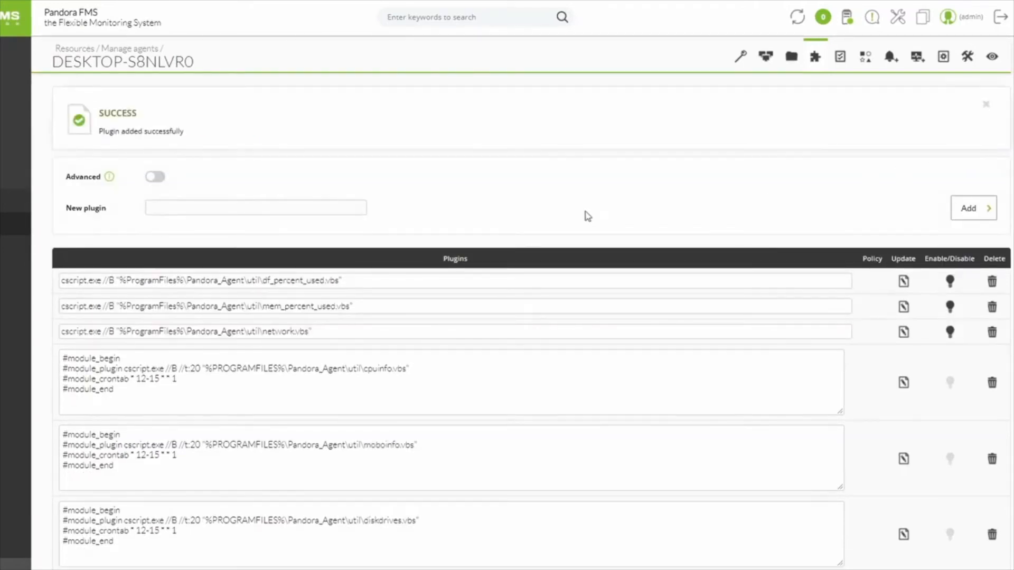
Check the df_percent.vbs entry at the end of the agent's plugin list.
scroll(597, 210, down, 20)
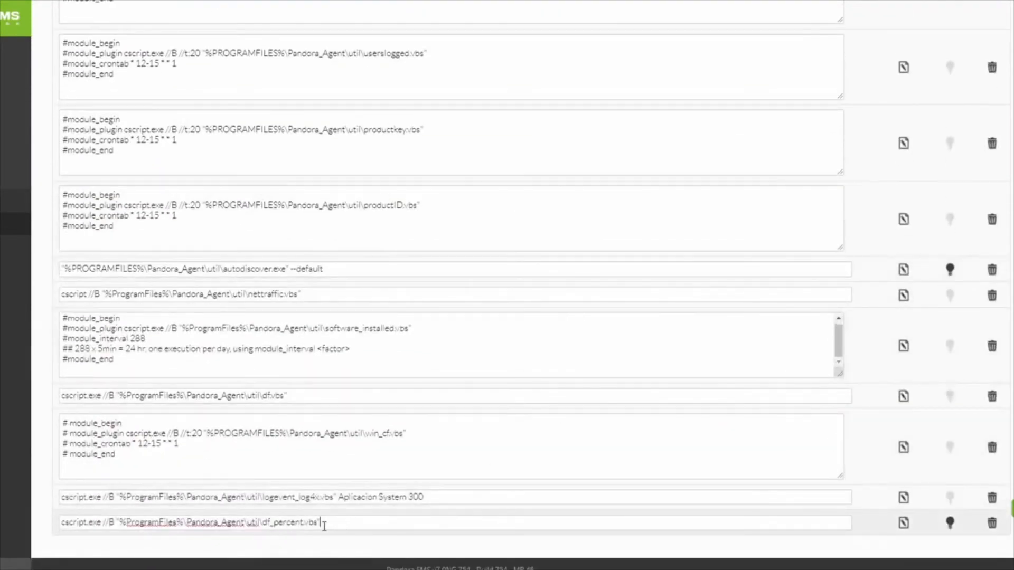
drag(336, 526, 117, 522)
scroll(611, 403, up, 20)
Reload the main view of the DESKTOP-S8NLVR0 agent and bring up its list of modules.
scroll(679, 315, up, 5)
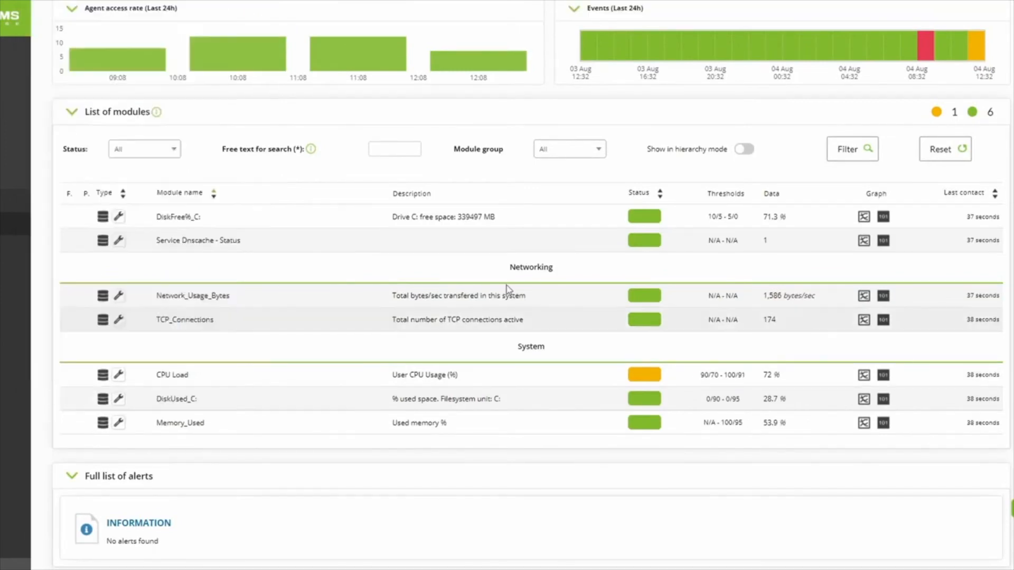
scroll(508, 288, up, 8)
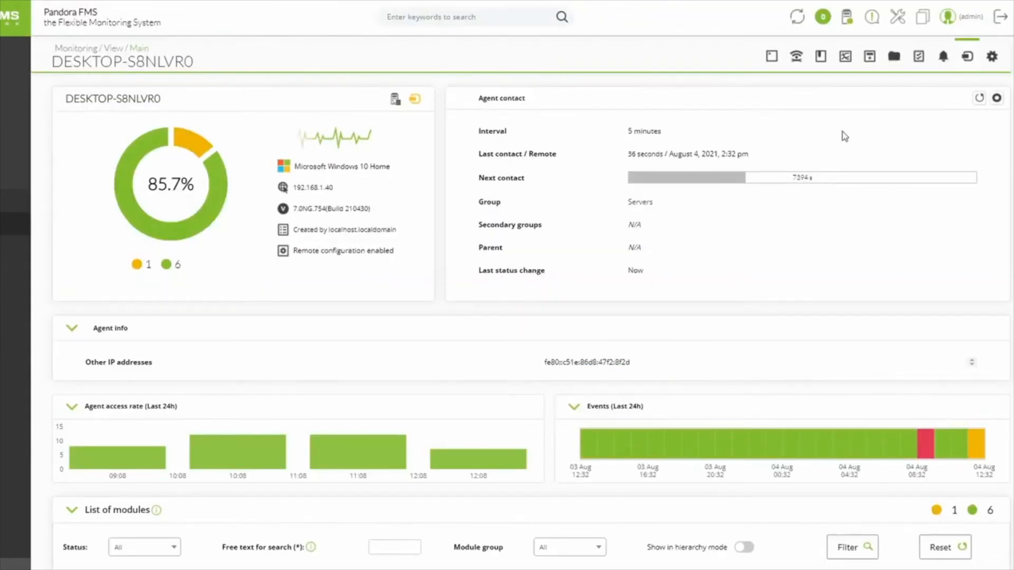
click(968, 58)
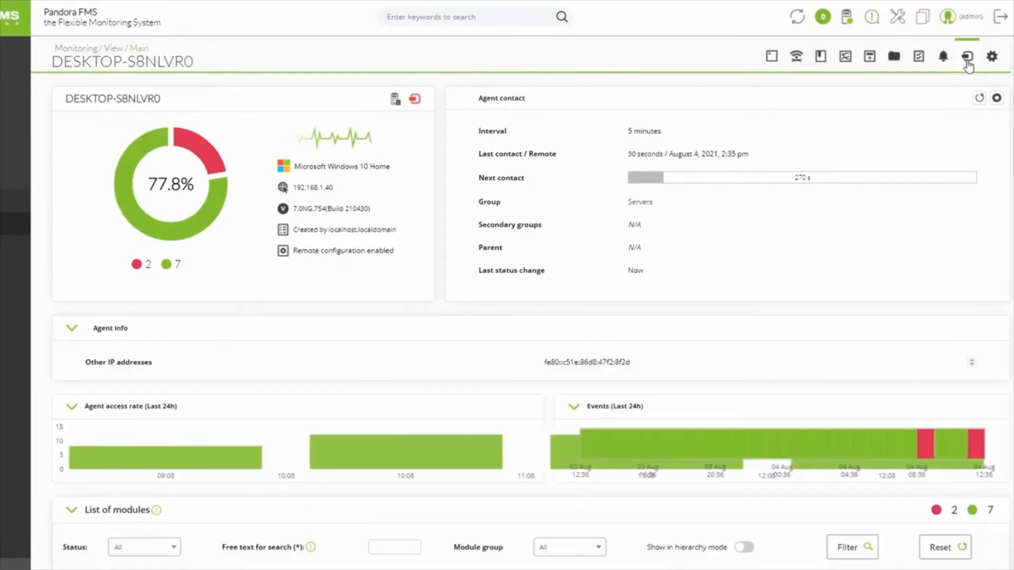
scroll(780, 197, down, 9)
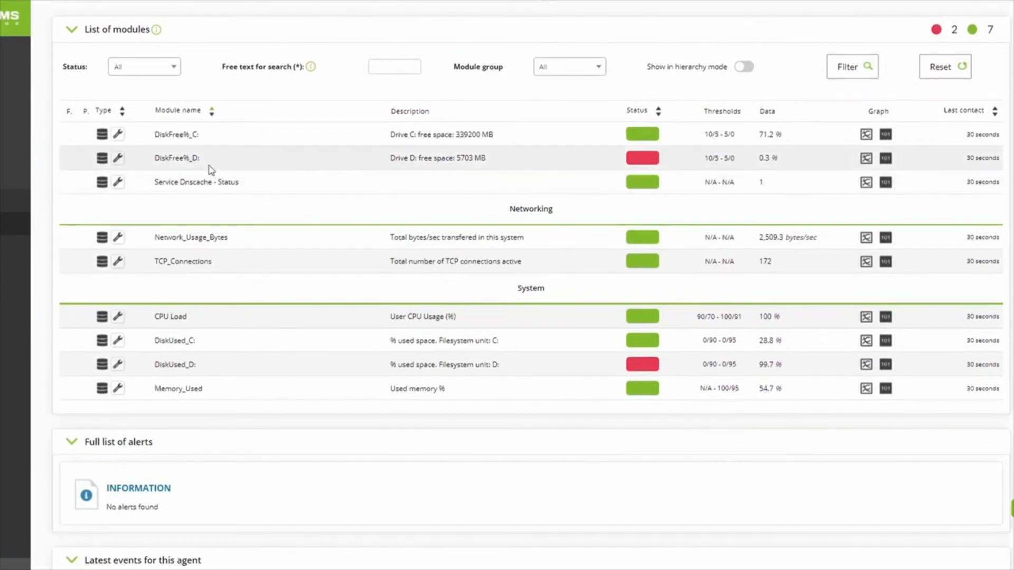
Examine the status and data of the DiskFree%_D: and DiskUsed_D: modules in the module list.
drag(212, 160, 121, 175)
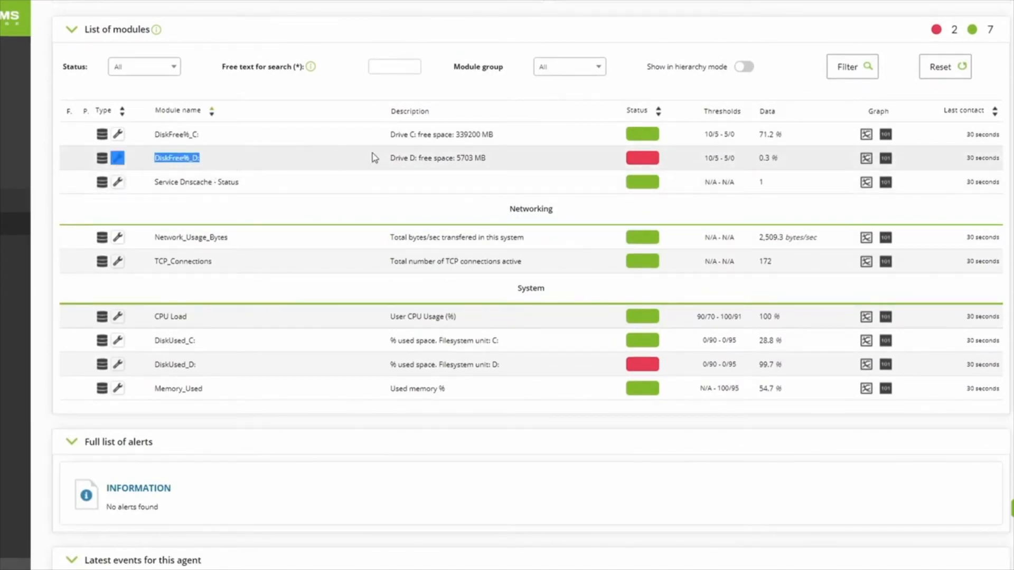
mouse_move(659, 164)
drag(704, 158, 756, 160)
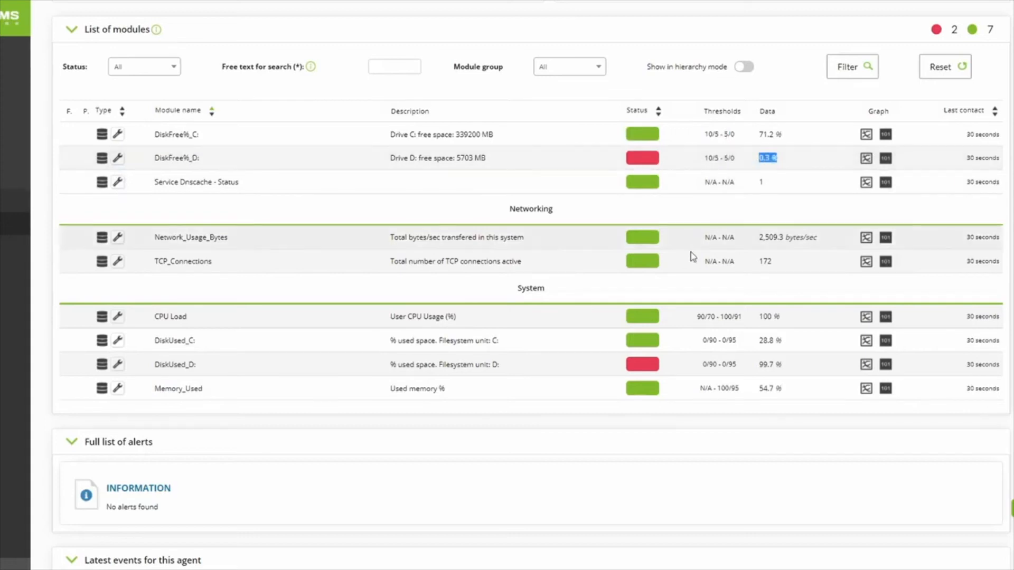
drag(214, 377, 389, 366)
drag(709, 369, 796, 370)
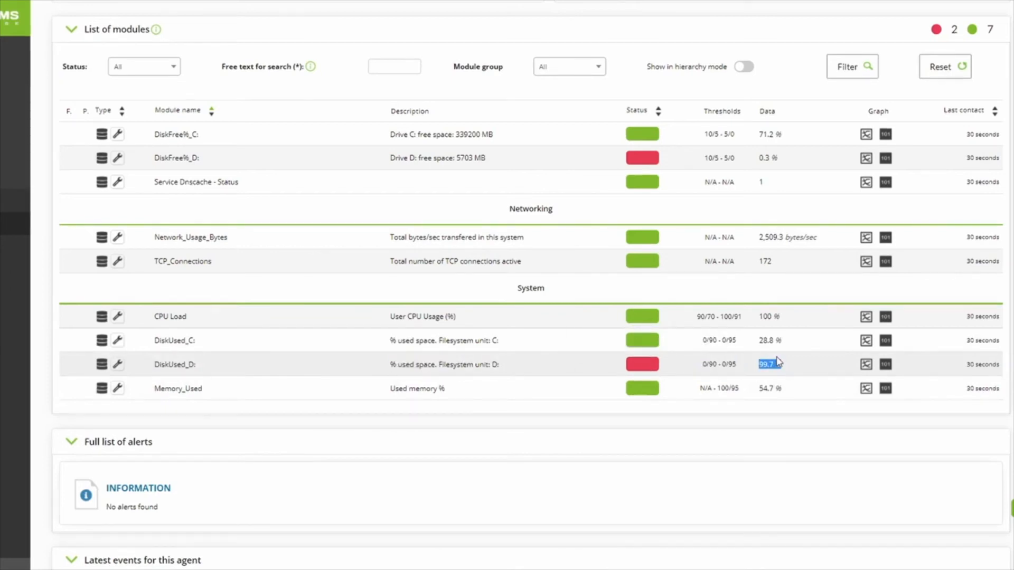
click(749, 365)
scroll(711, 381, up, 9)
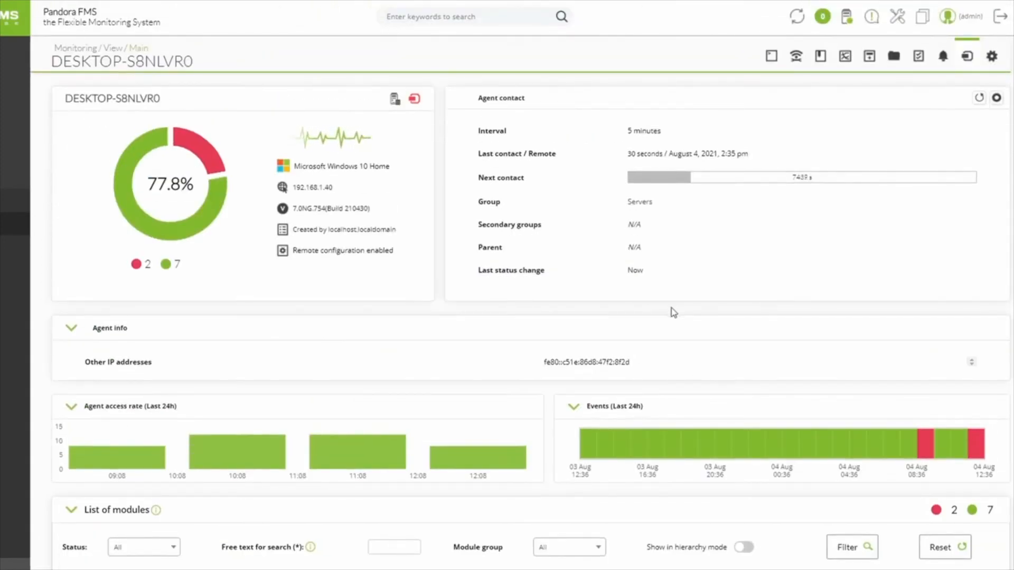
Reload the agent view again and inspect the status details of both drive D: modules, DiskFree%_D: and DiskUsed_D:.
click(967, 58)
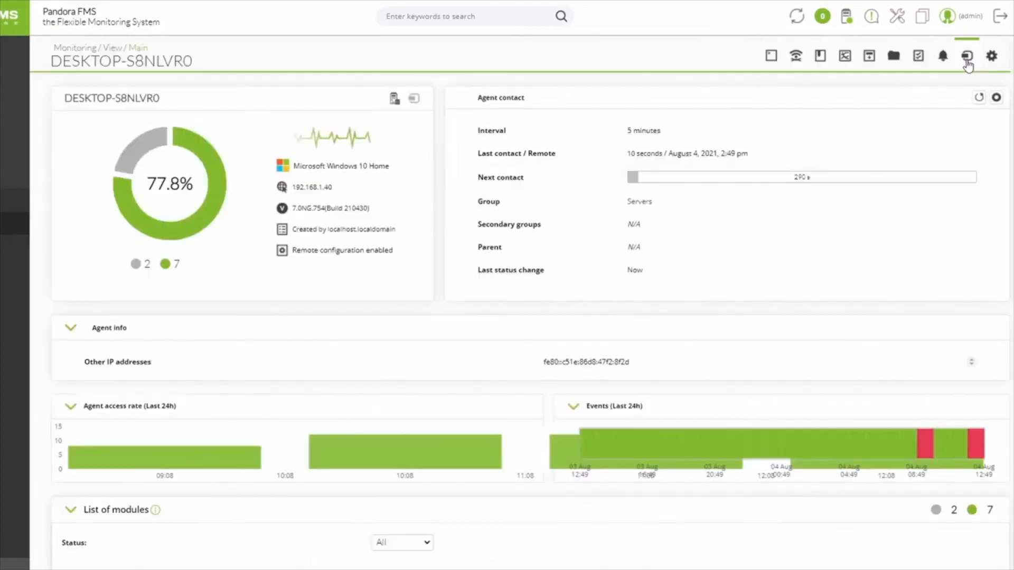
scroll(495, 410, down, 4)
scroll(495, 405, down, 3)
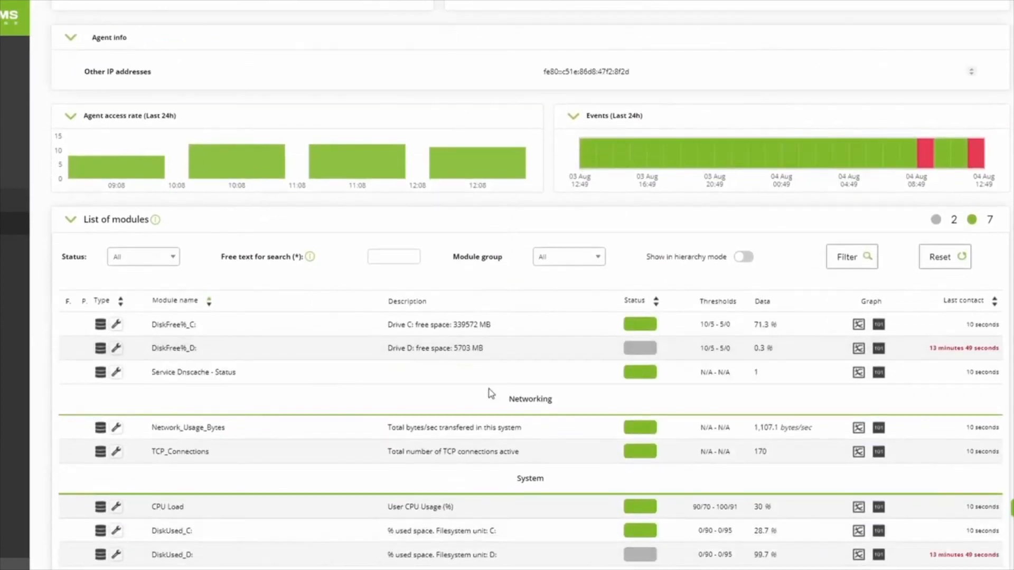
drag(405, 279, 513, 282)
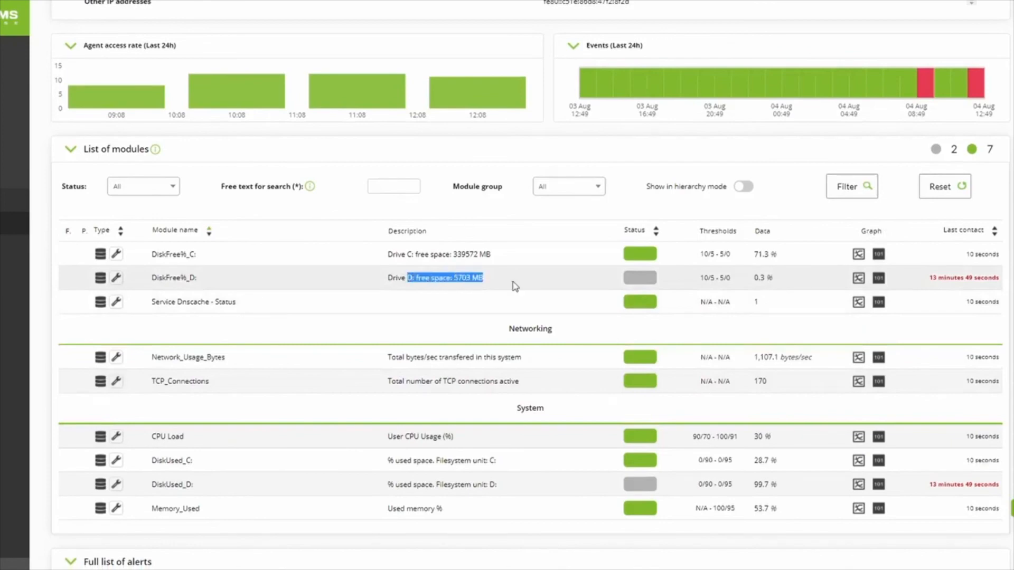
mouse_move(633, 281)
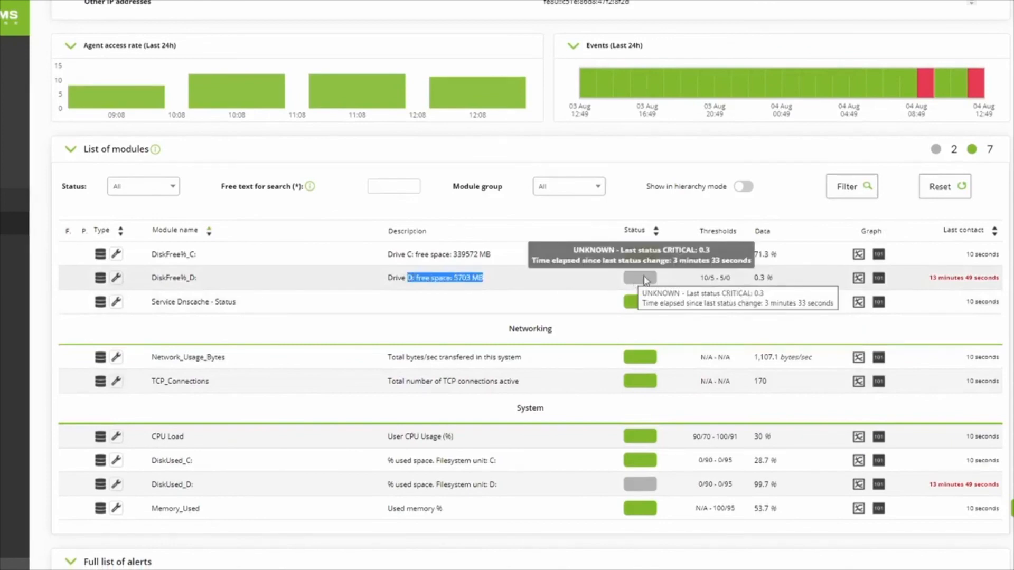
scroll(586, 289, down, 3)
scroll(586, 289, down, 3)
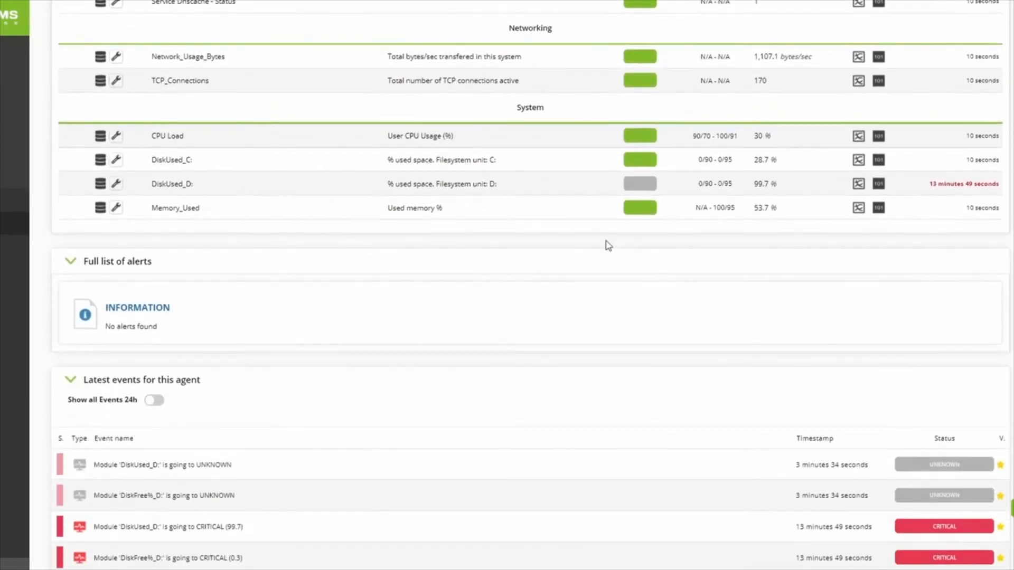
drag(450, 183, 559, 193)
mouse_move(632, 190)
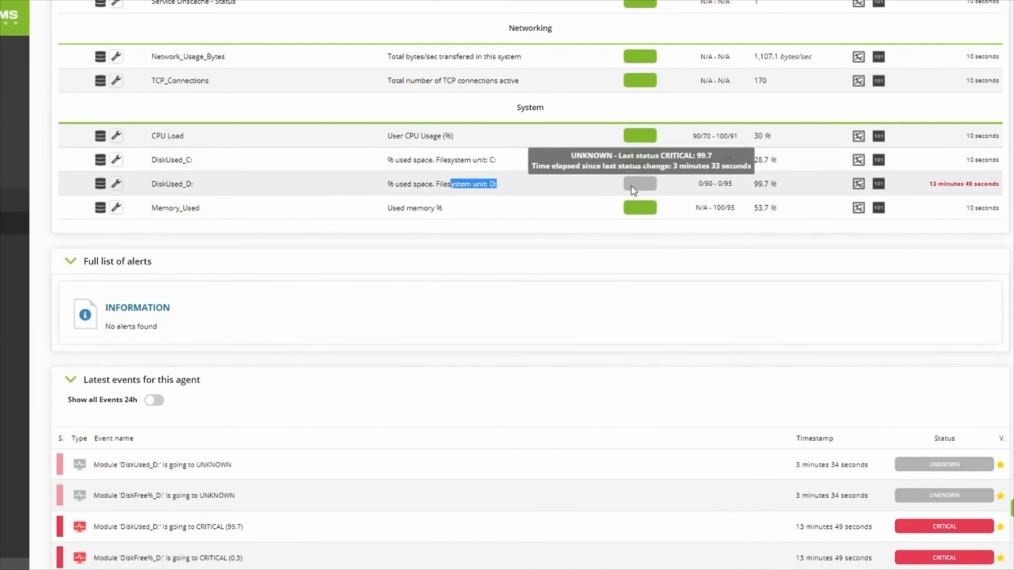
scroll(524, 280, up, 13)
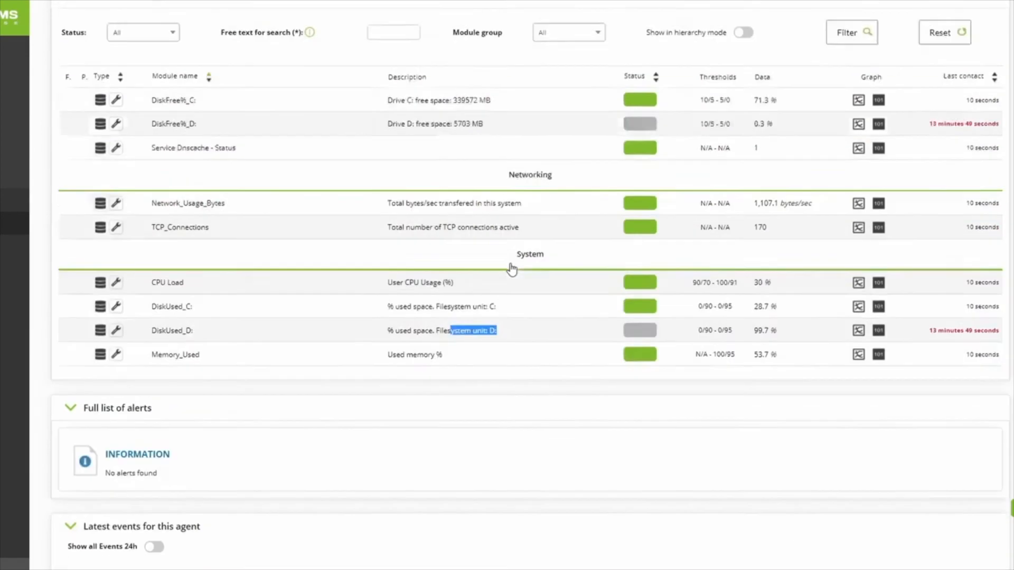